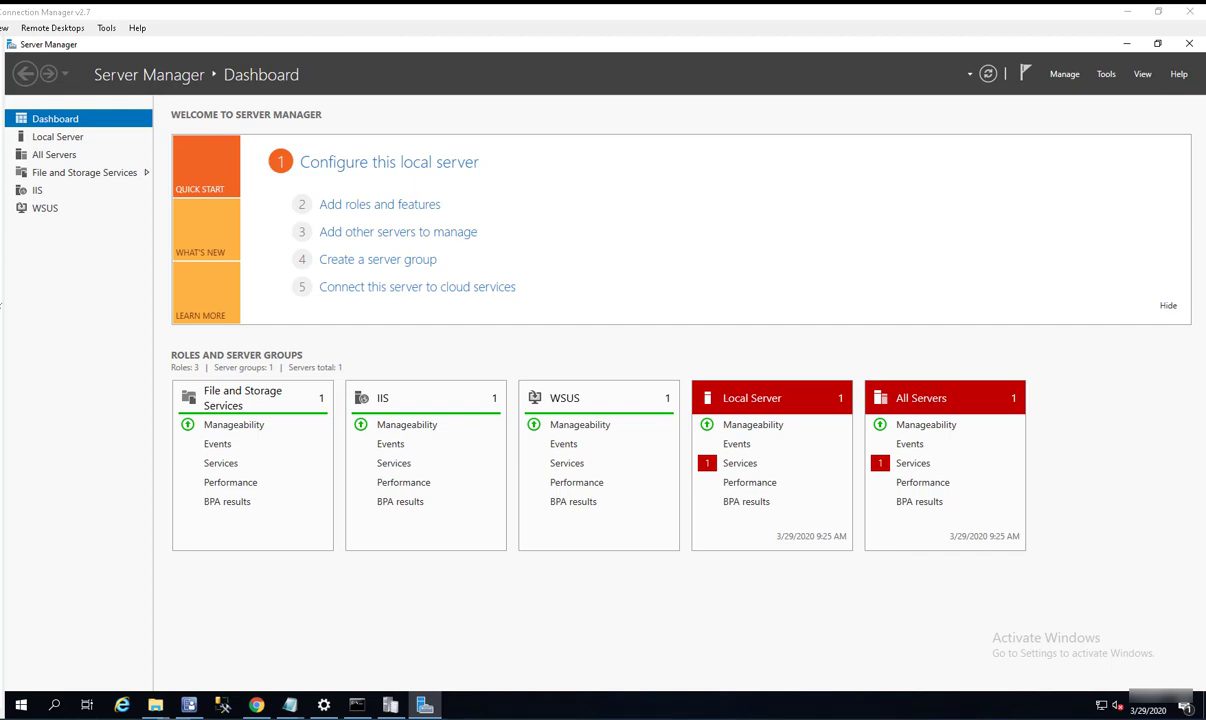
- Open the Group Policy Management console from Server Manager and maximize its window
click(1105, 75)
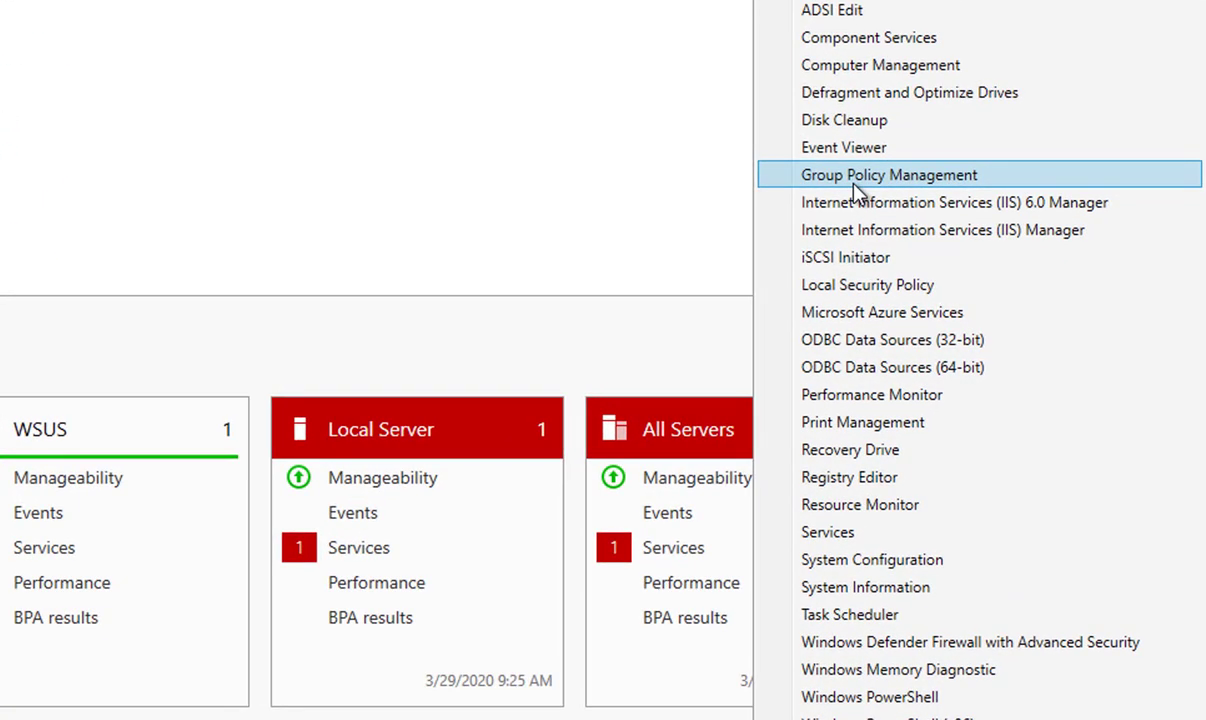
click(850, 190)
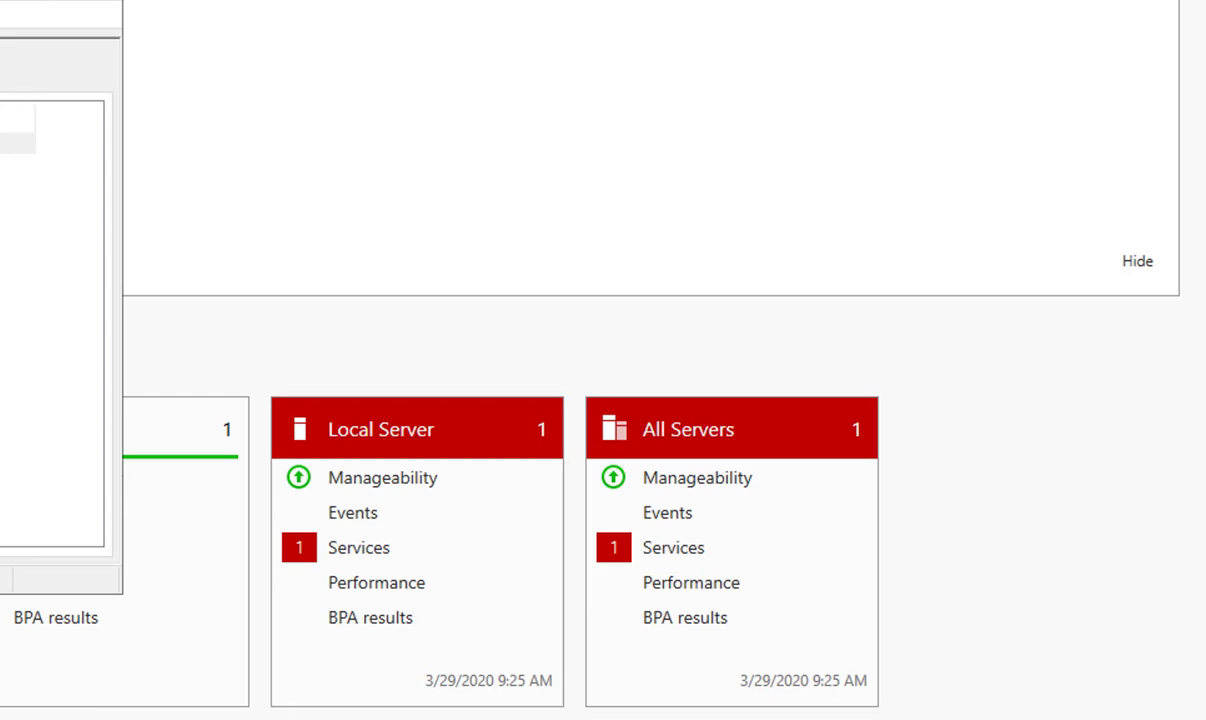
click(236, 268)
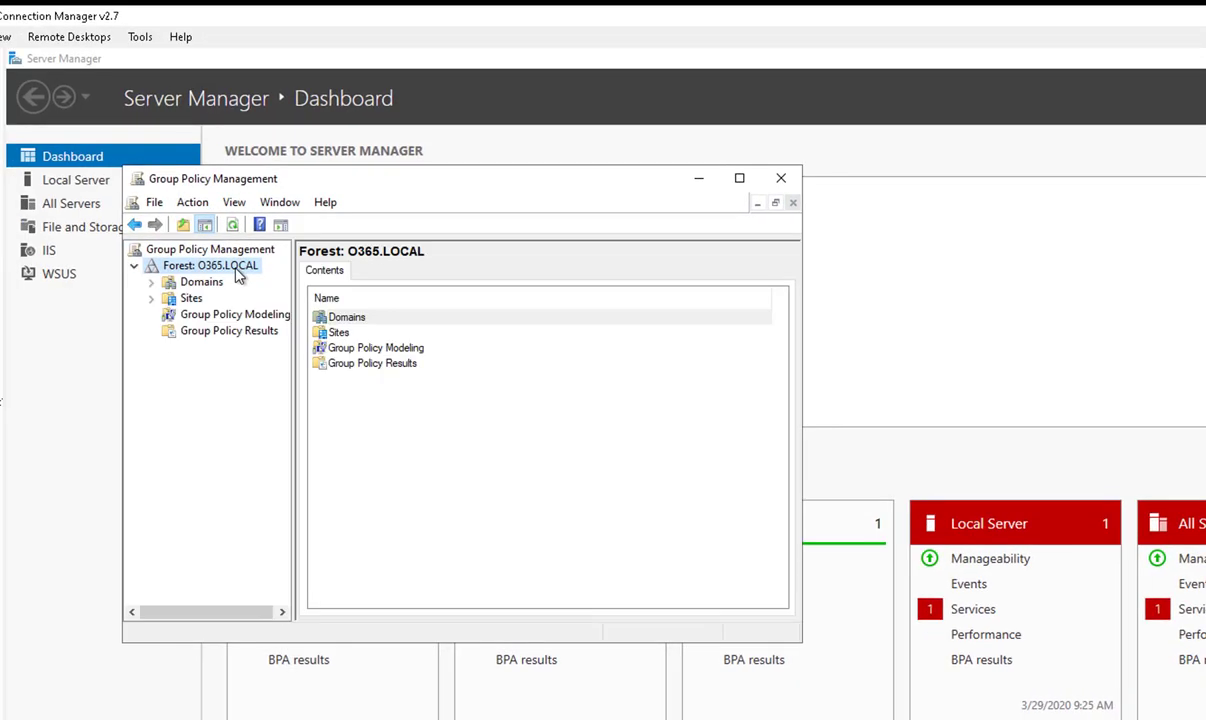
click(738, 180)
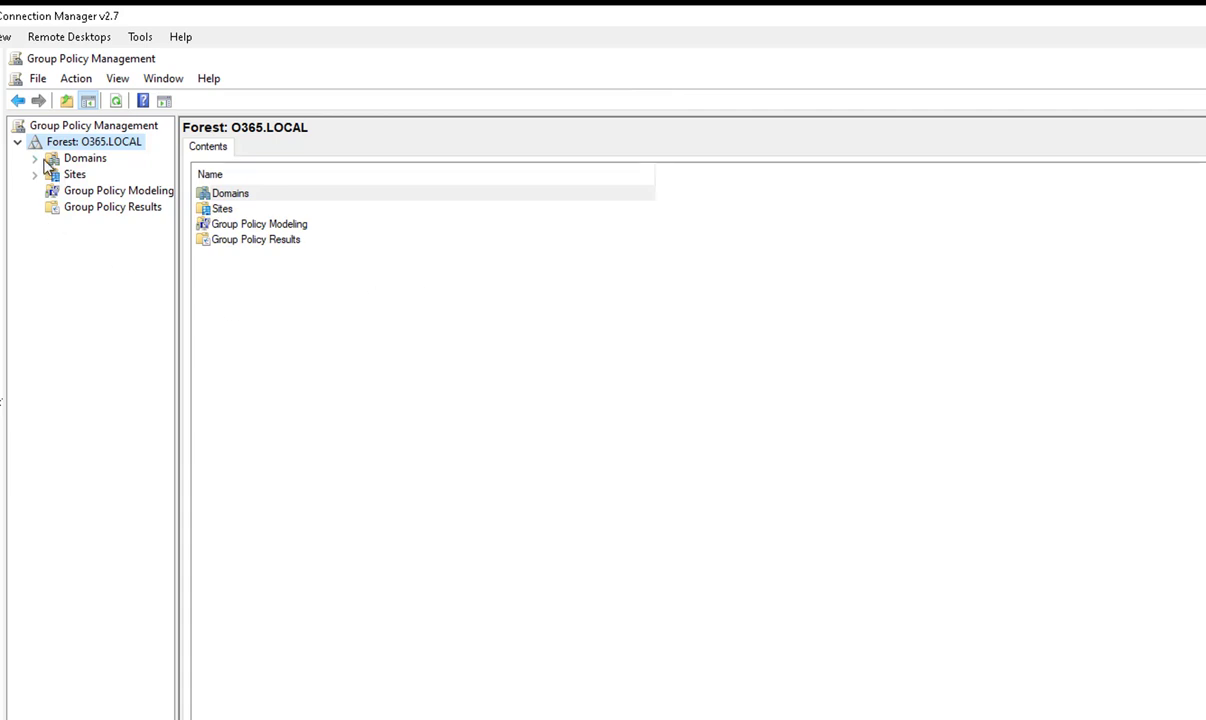
- Expand the O365.LOCAL domain under Domains, widening the tree pane, and display the Default Domain Policy
click(34, 158)
click(100, 175)
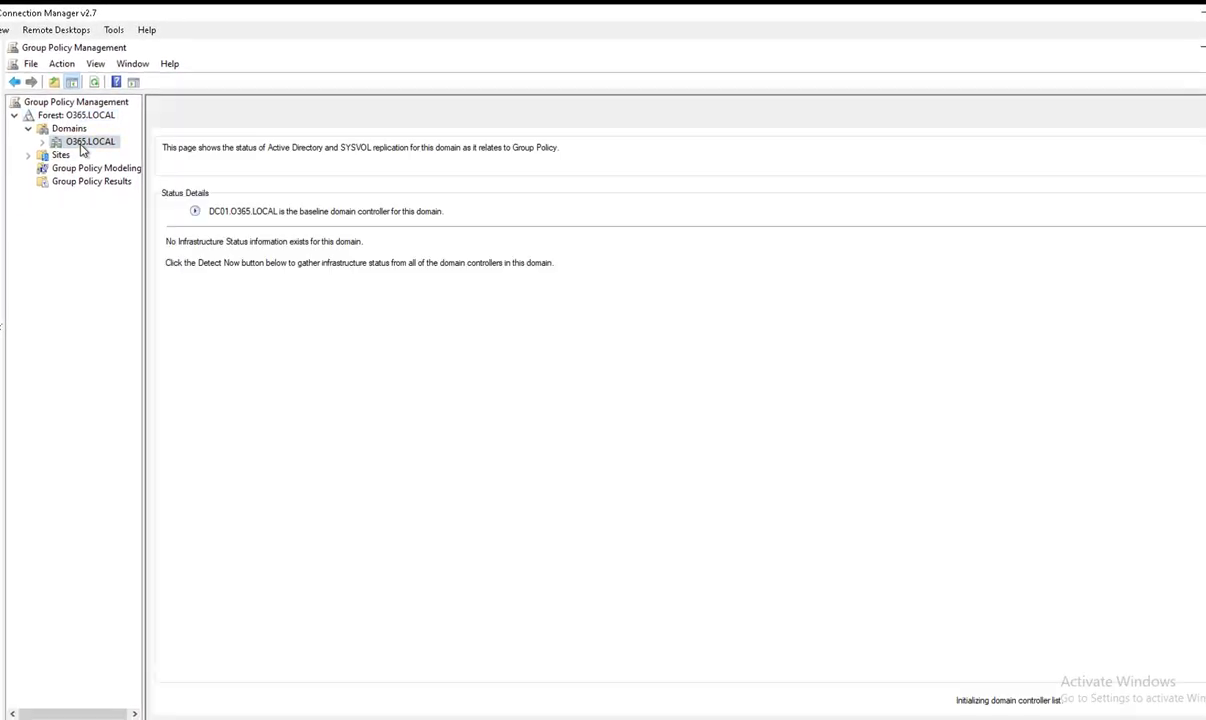
double_click(83, 147)
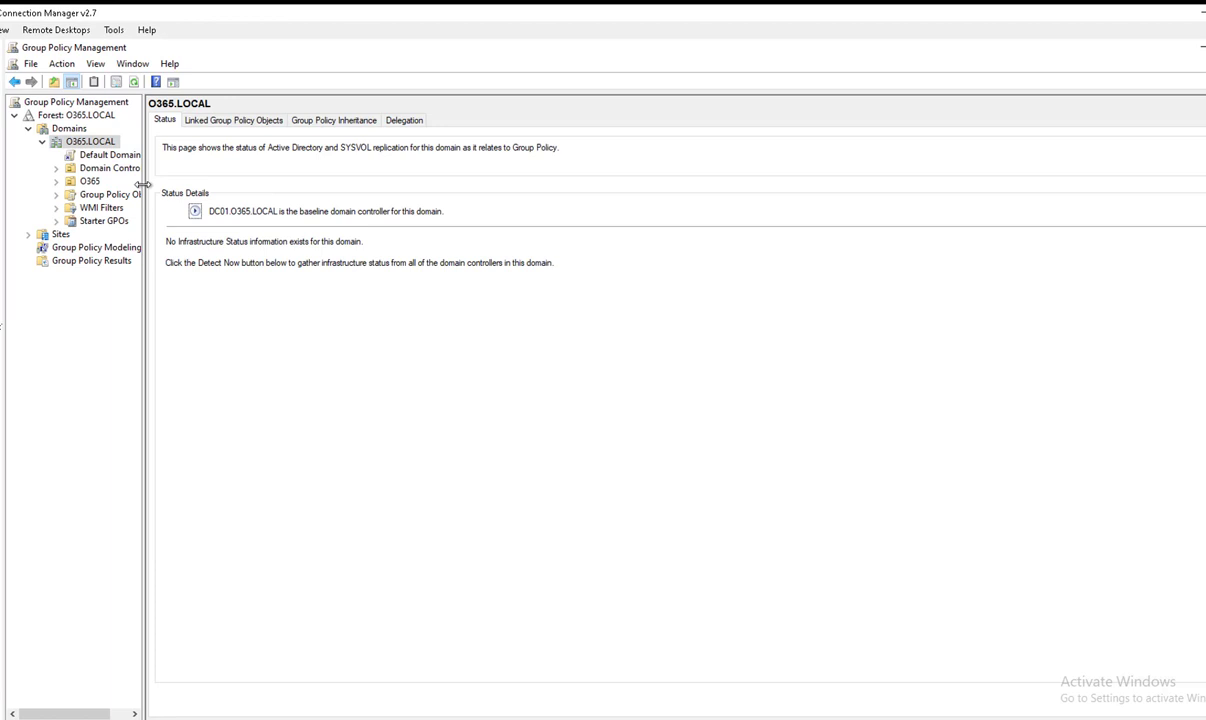
drag(143, 184, 210, 186)
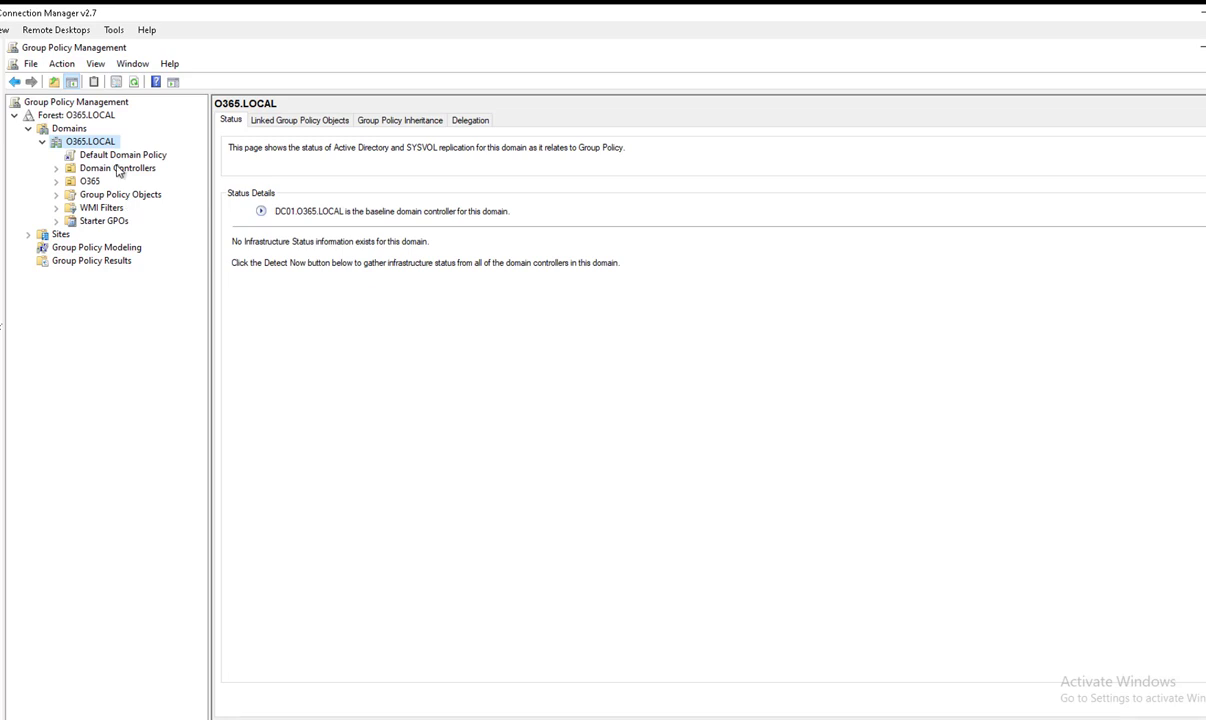
click(114, 155)
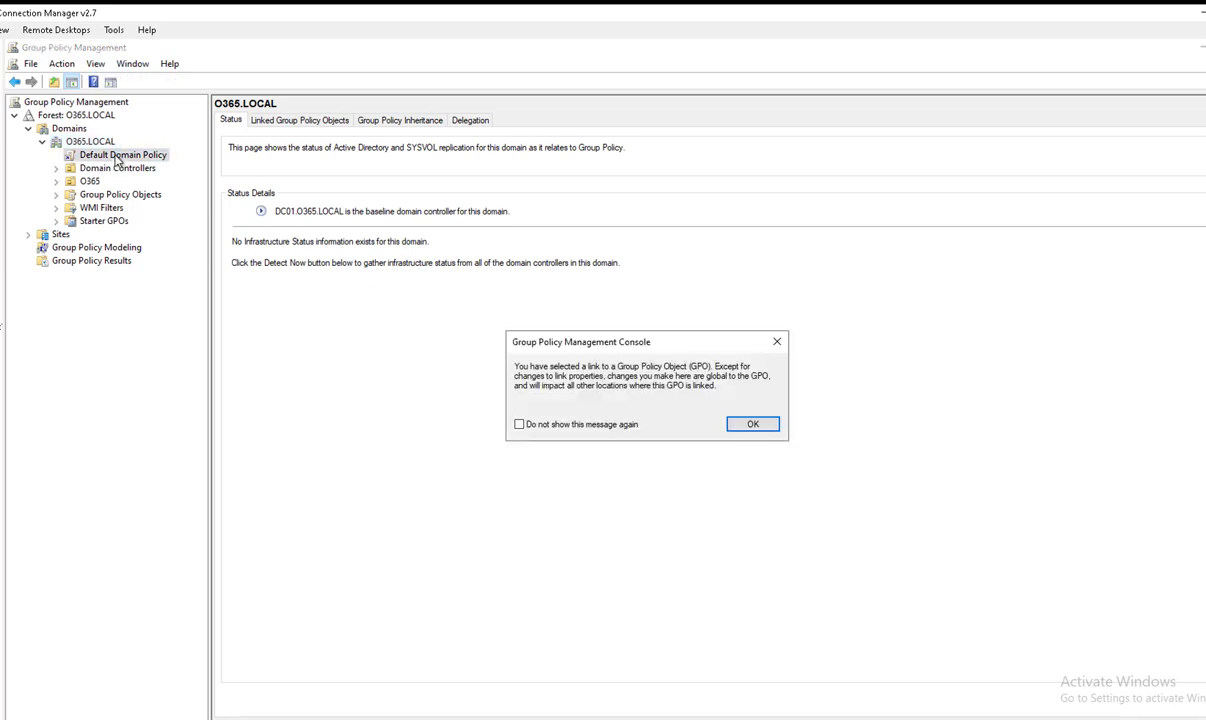
click(748, 426)
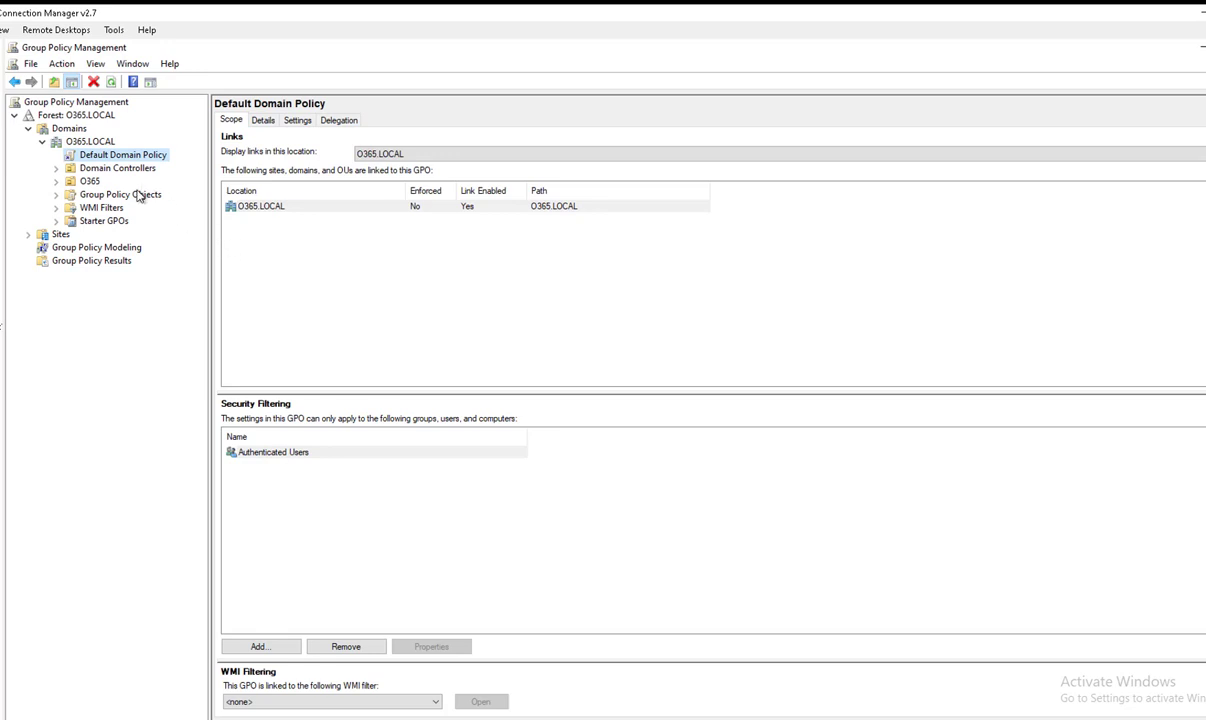
- Create a new GPO named "Block Microsoft Store" in the domain's Group Policy Objects container, without a source starter GPO
click(136, 196)
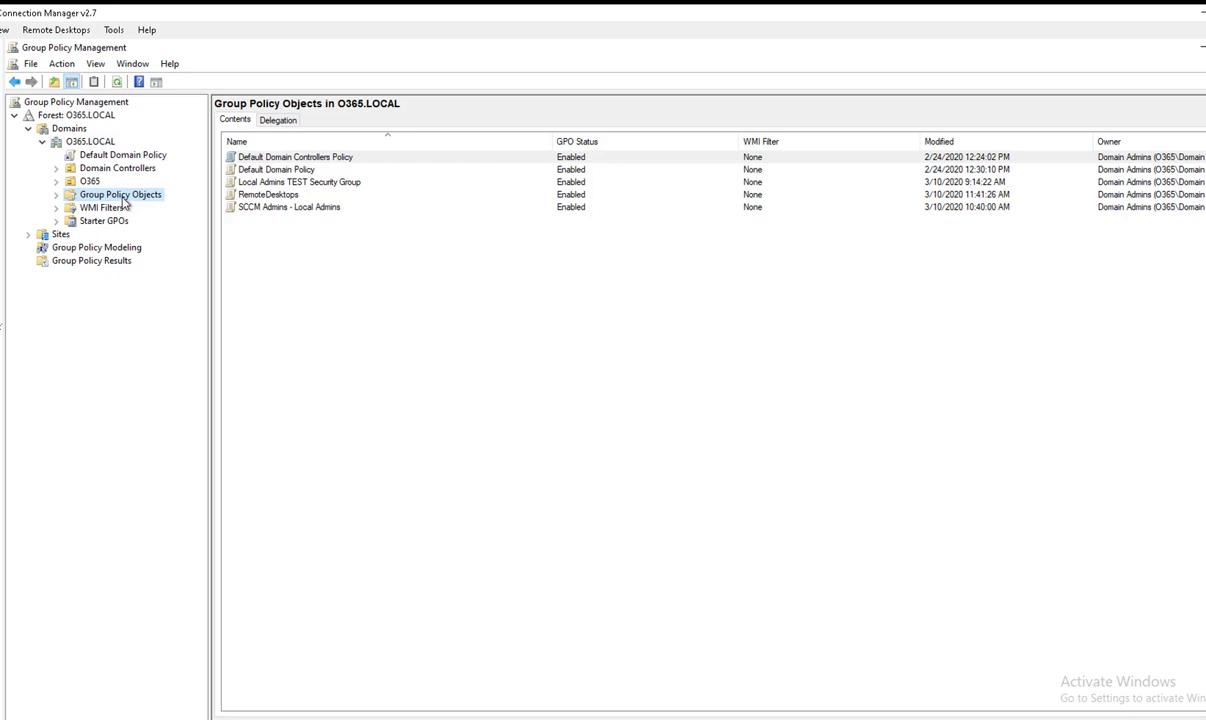
right_click(125, 203)
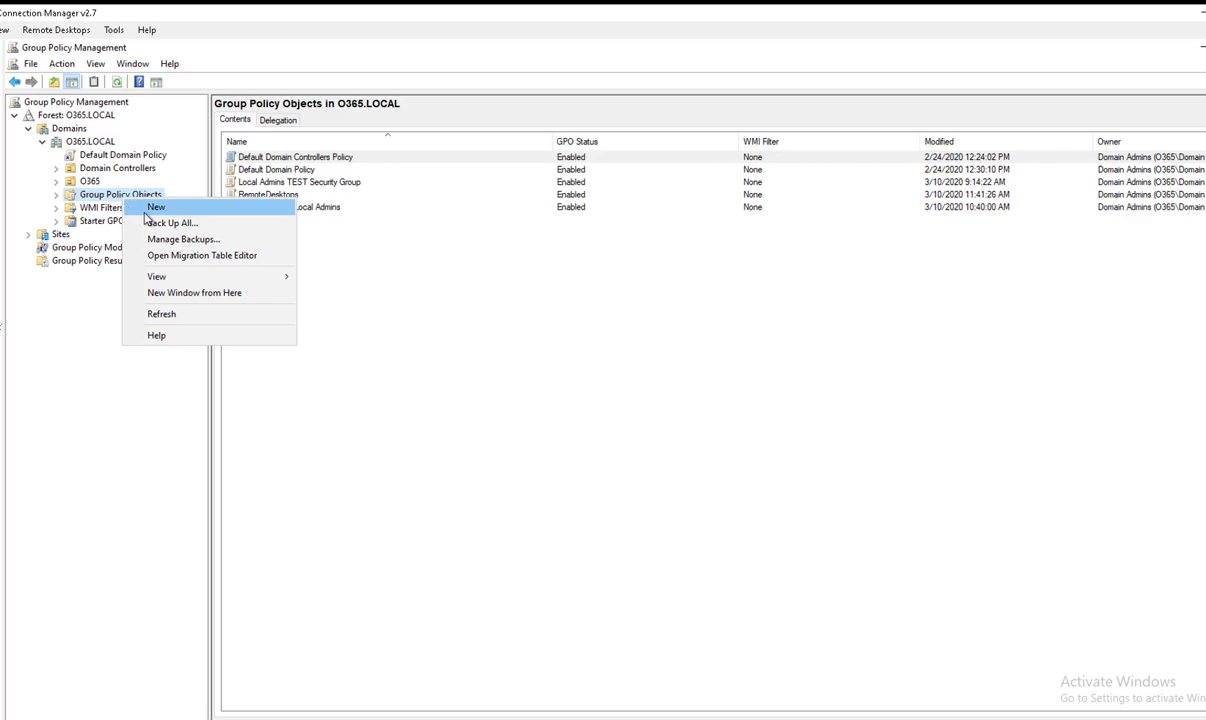
click(152, 208)
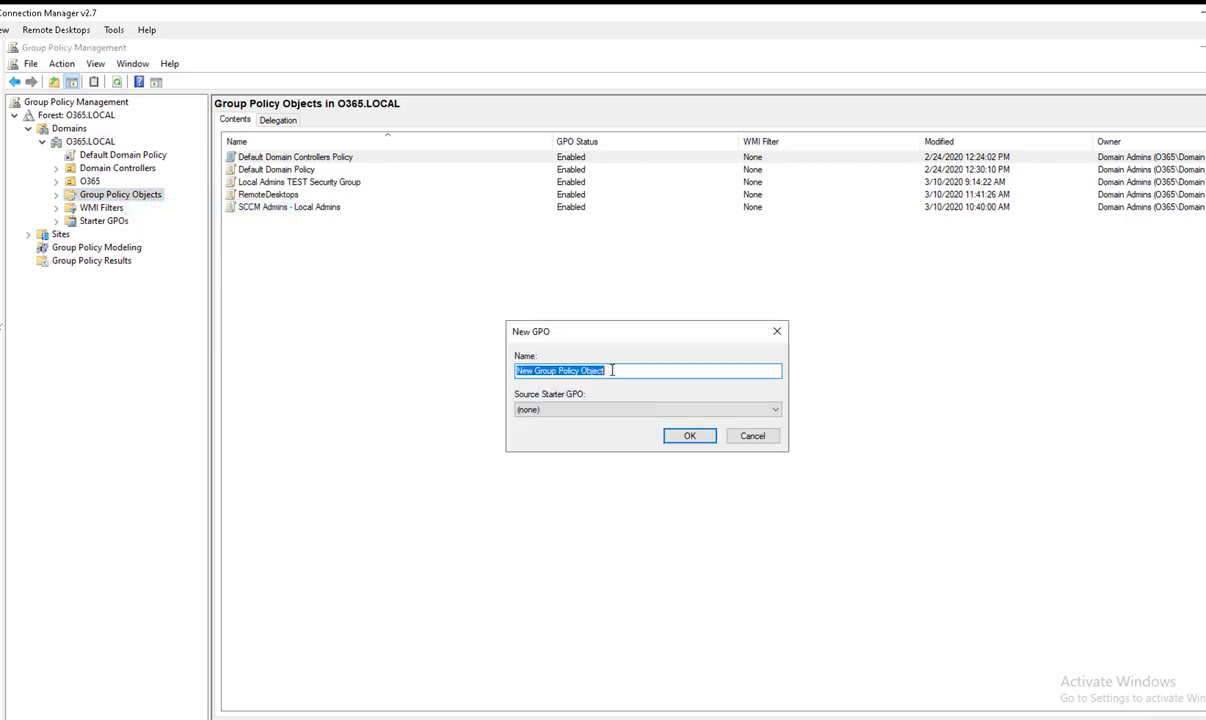
text(B)
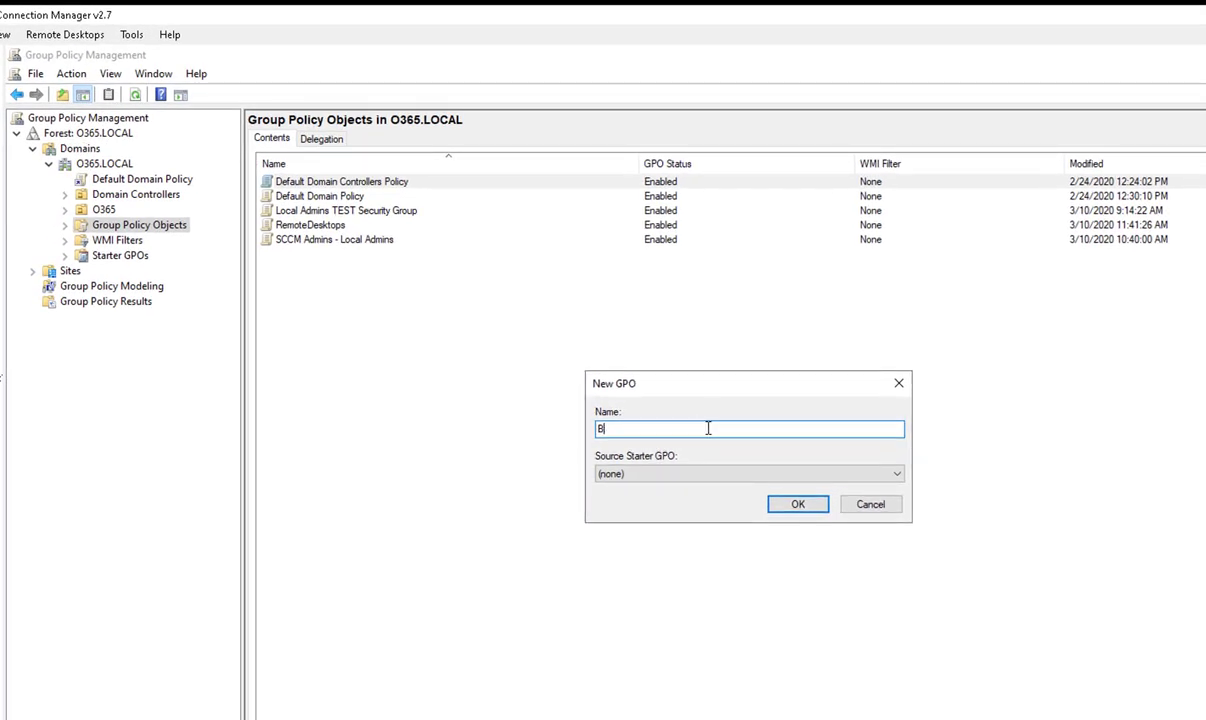
text(lock Microsoft Store)
click(797, 506)
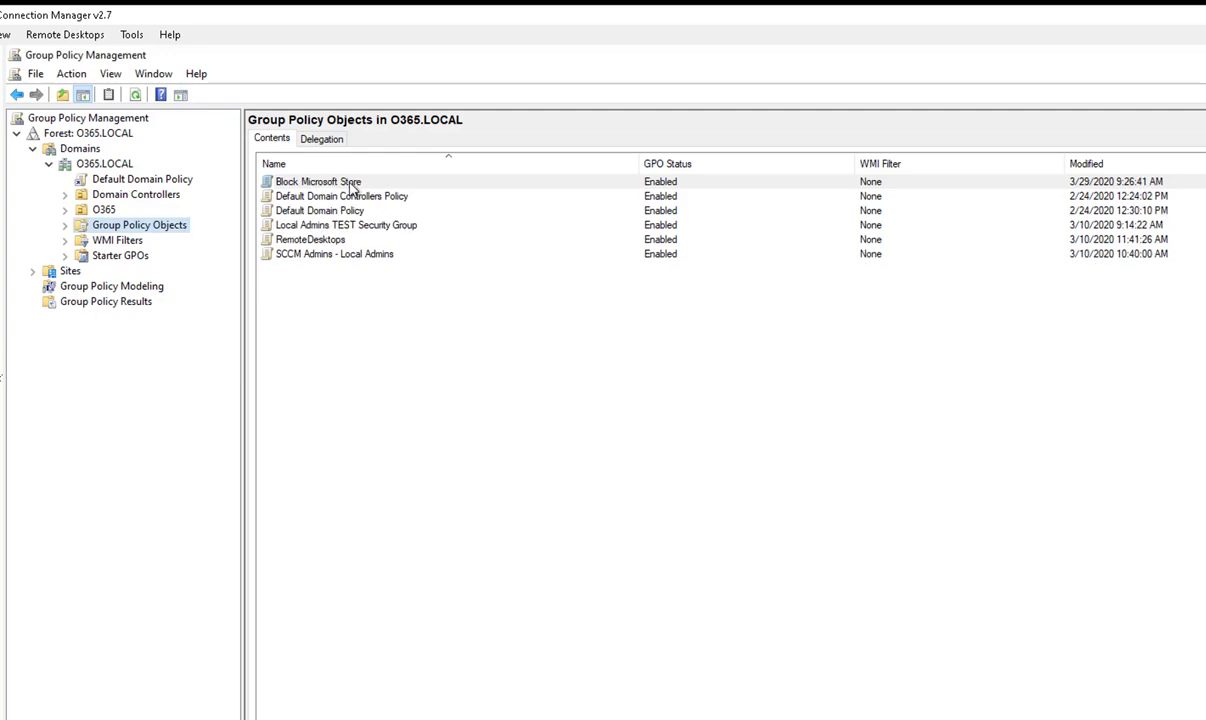
- Open the Block Microsoft Store GPO for editing
click(335, 185)
right_click(335, 188)
click(365, 196)
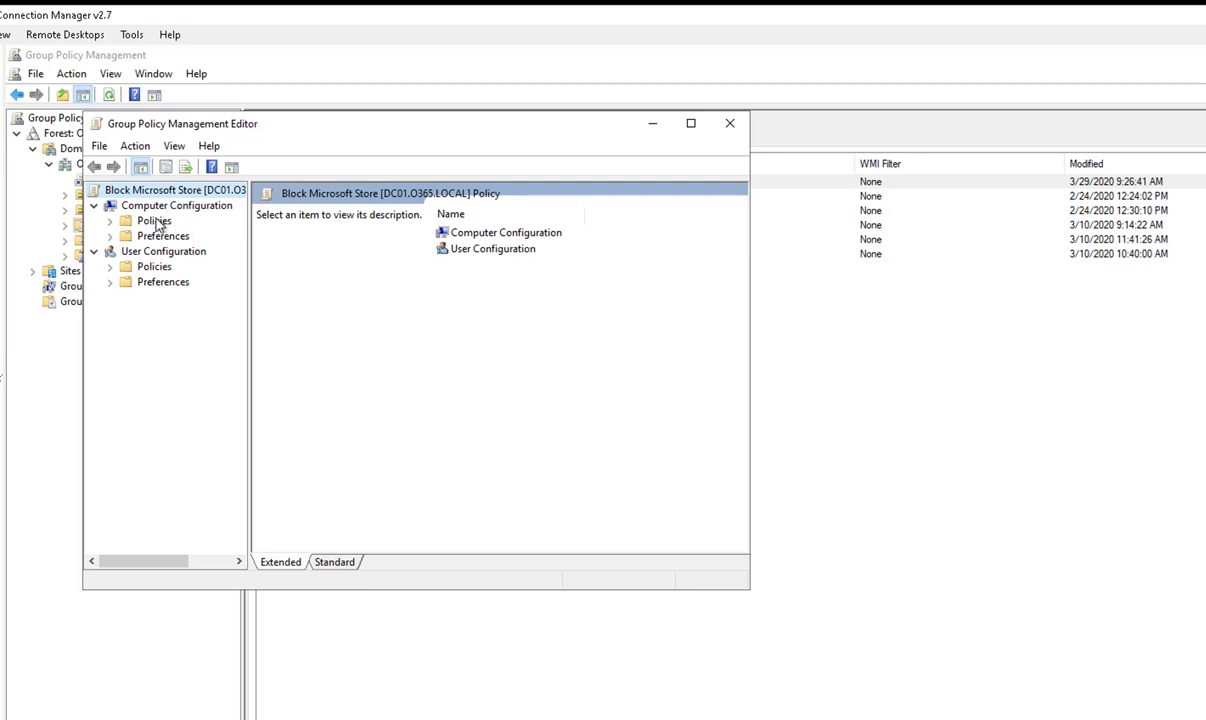
- Display the Windows Update settings in the maximized editor, under Computer Configuration, Policies, Administrative Templates, Windows Components
double_click(154, 222)
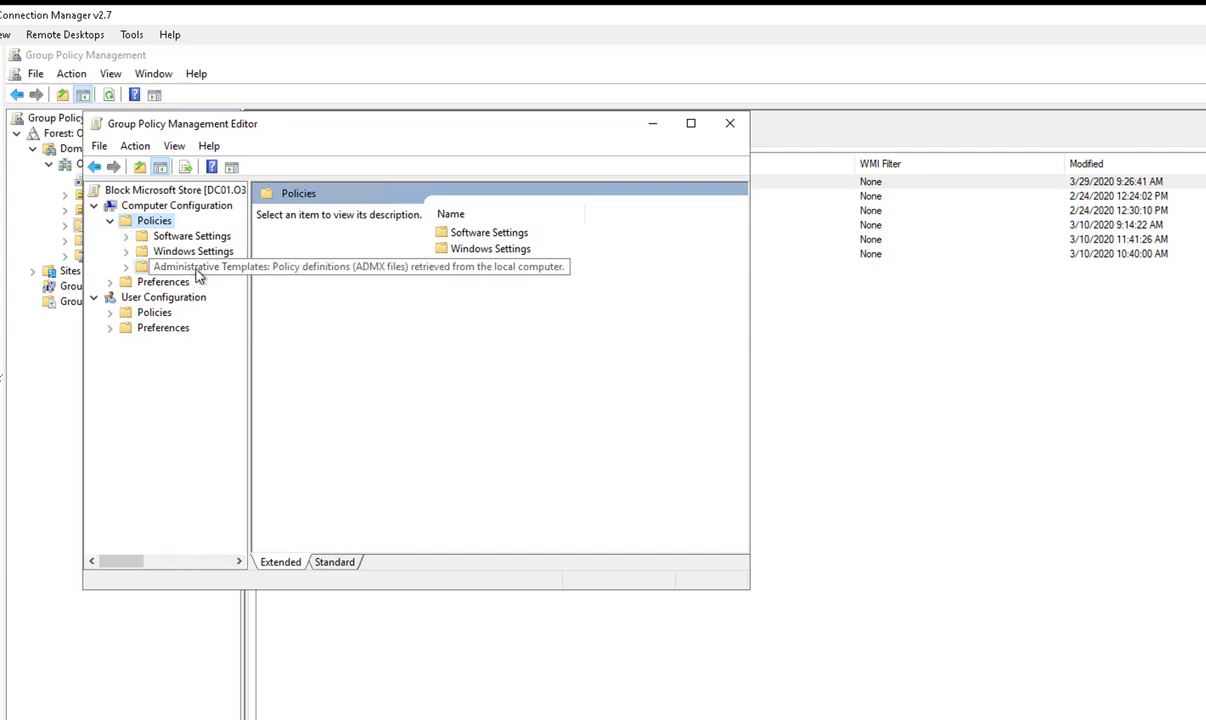
double_click(196, 268)
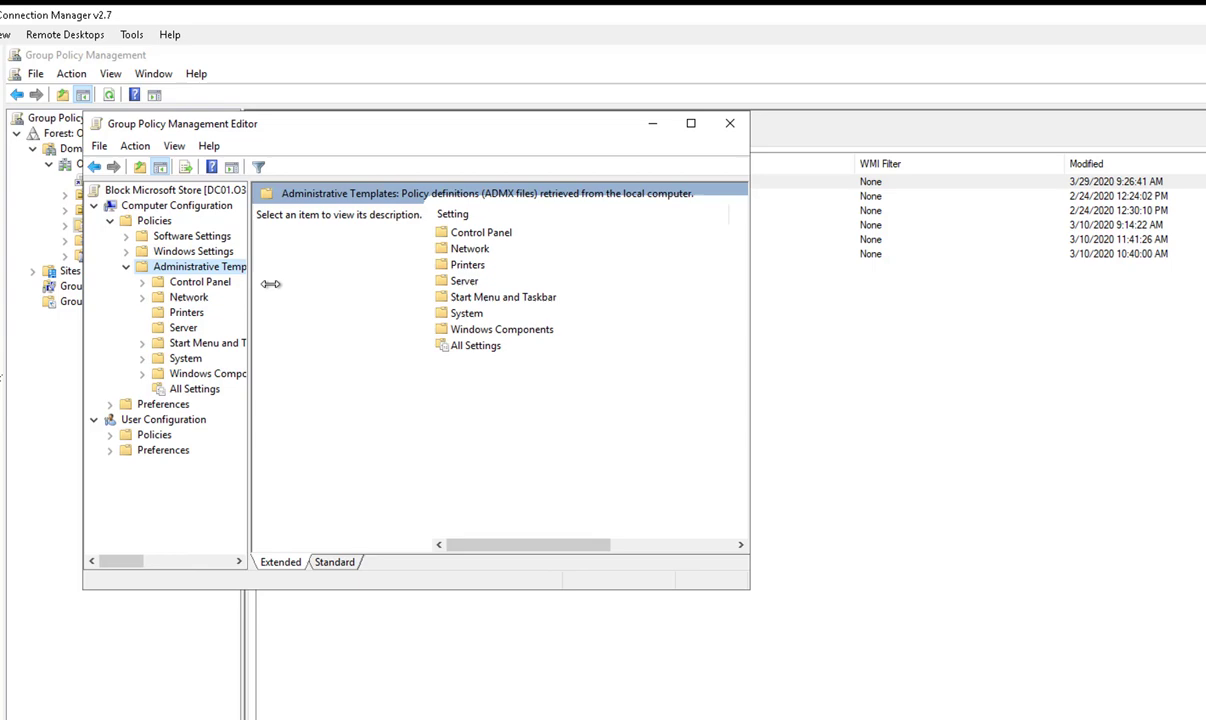
drag(249, 281, 416, 314)
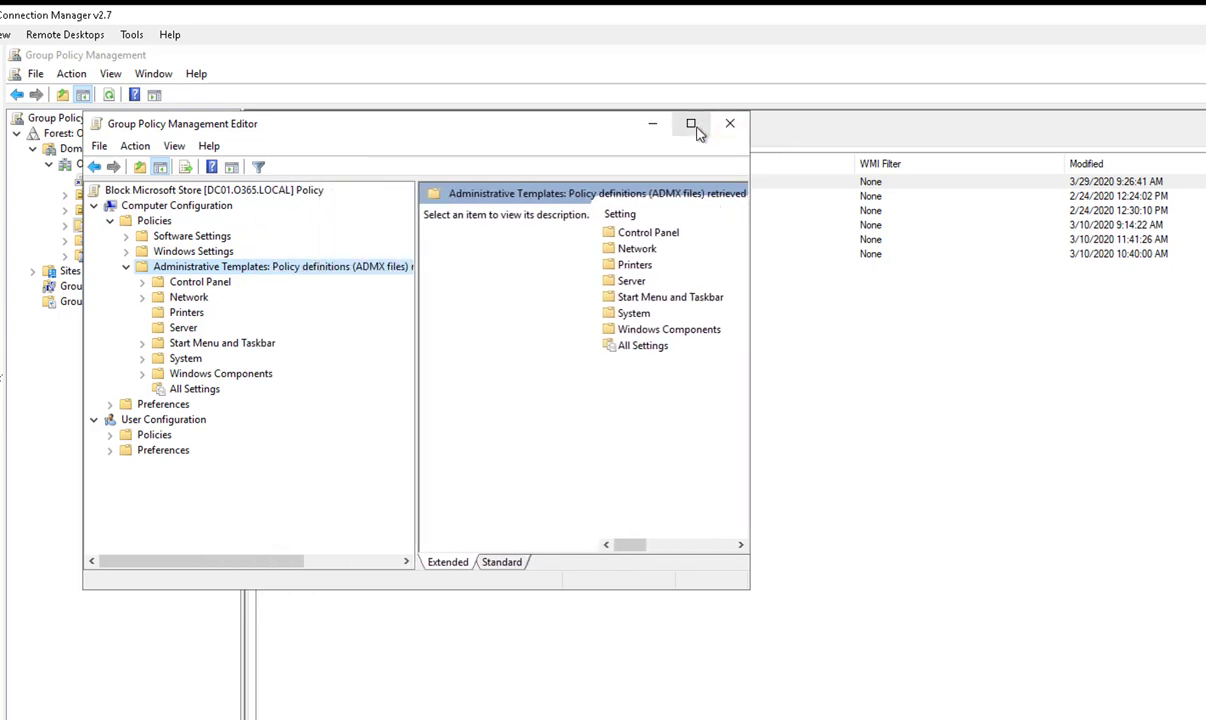
click(690, 124)
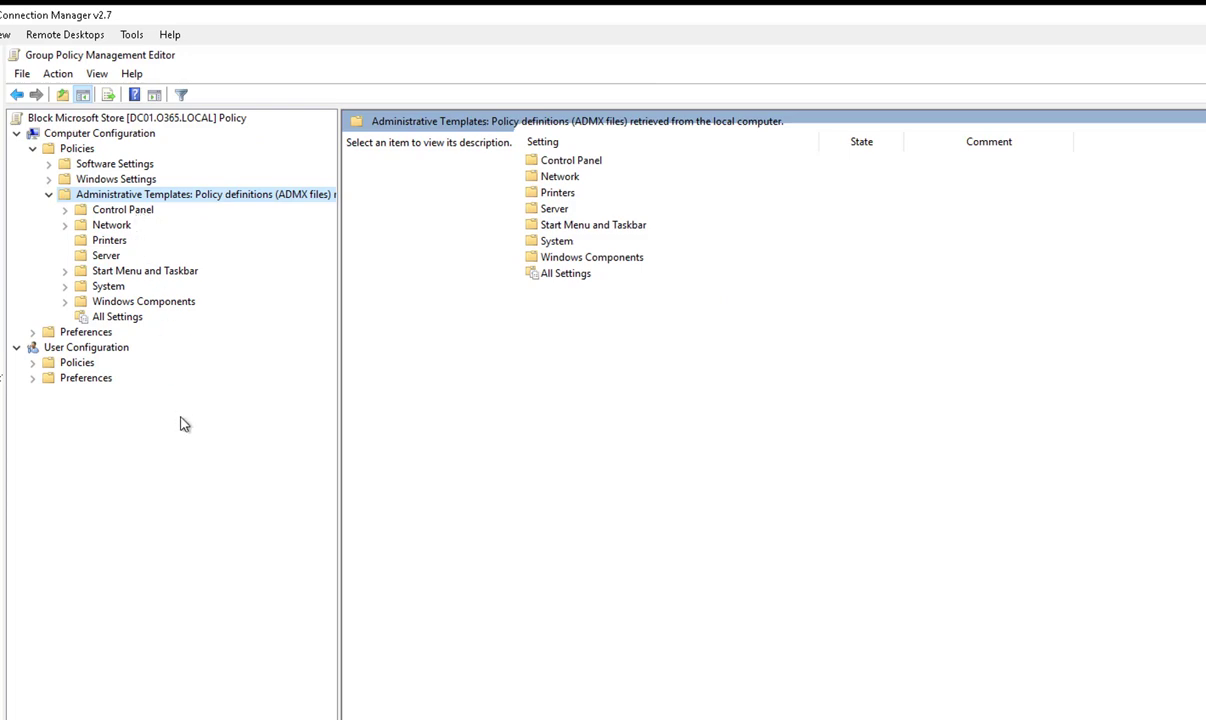
double_click(165, 303)
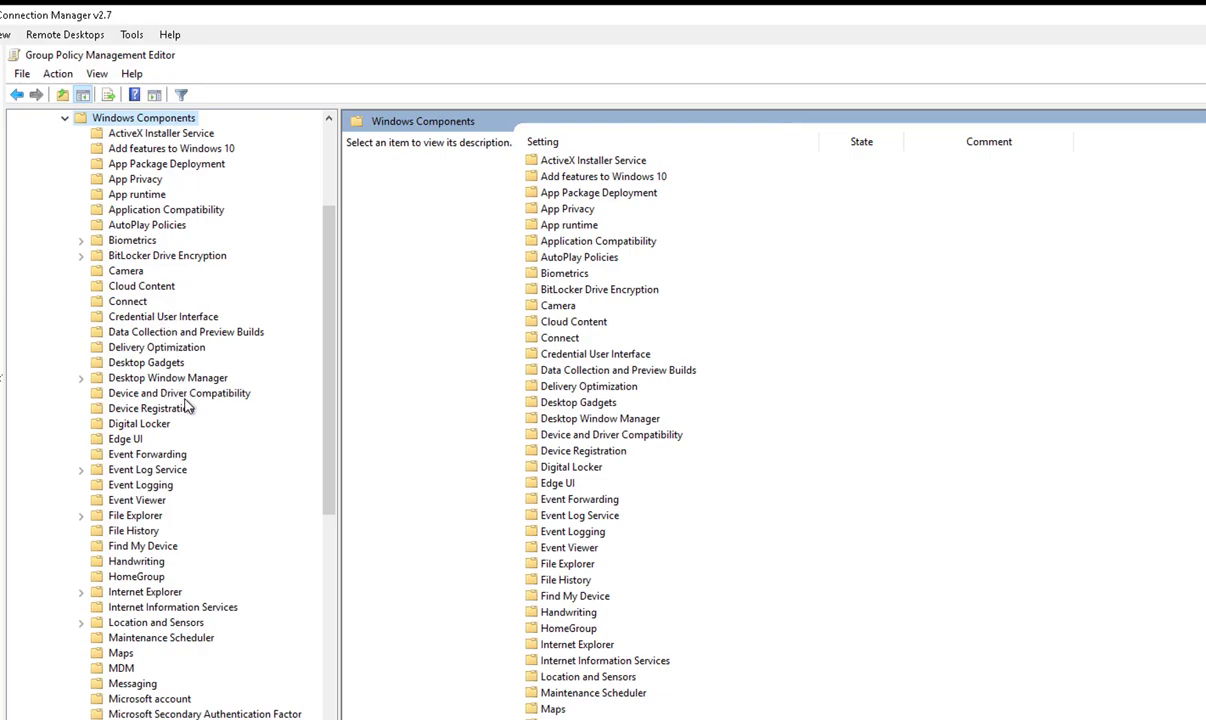
drag(328, 488, 266, 655)
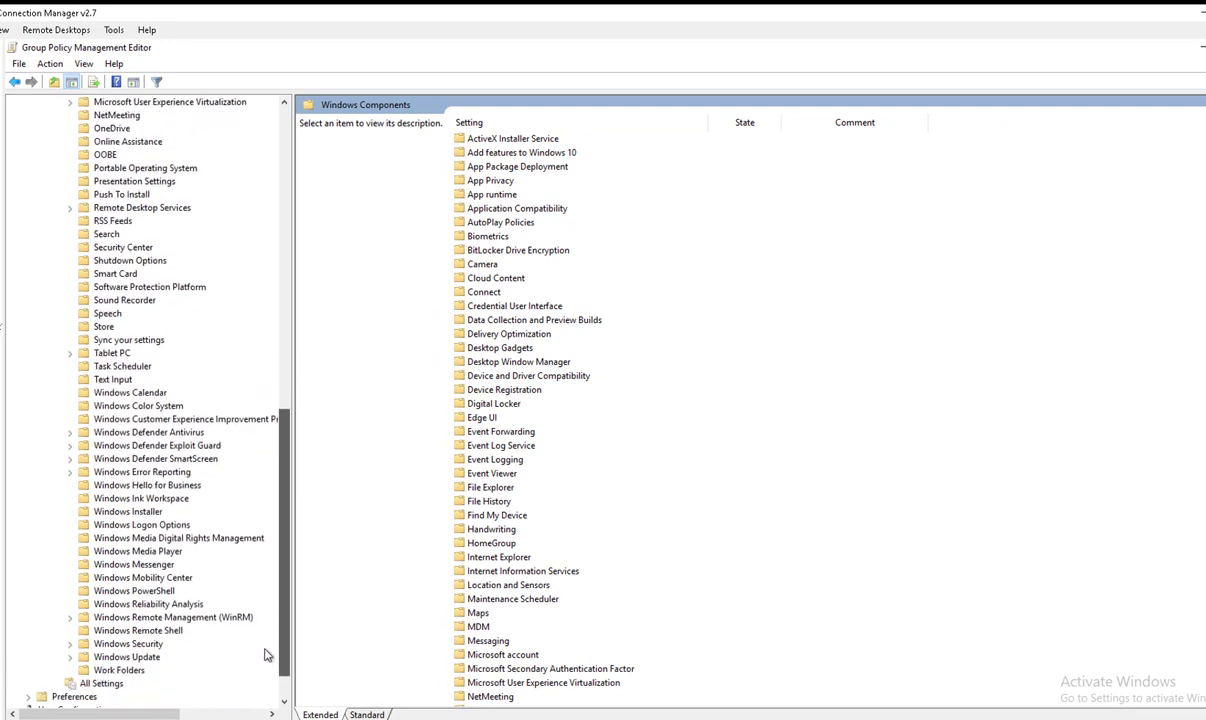
double_click(140, 657)
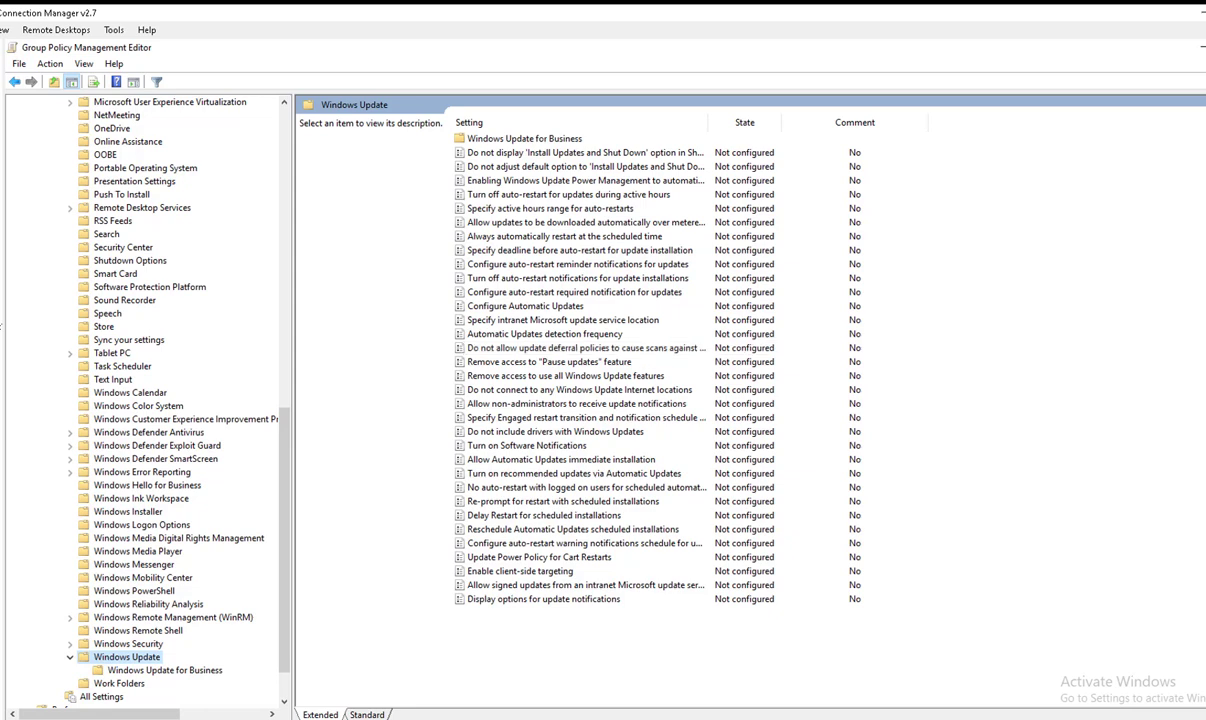
- Set the policy "Do not connect to any Windows Update Internet locations" to Enabled, apply it and close the policy editor
click(537, 392)
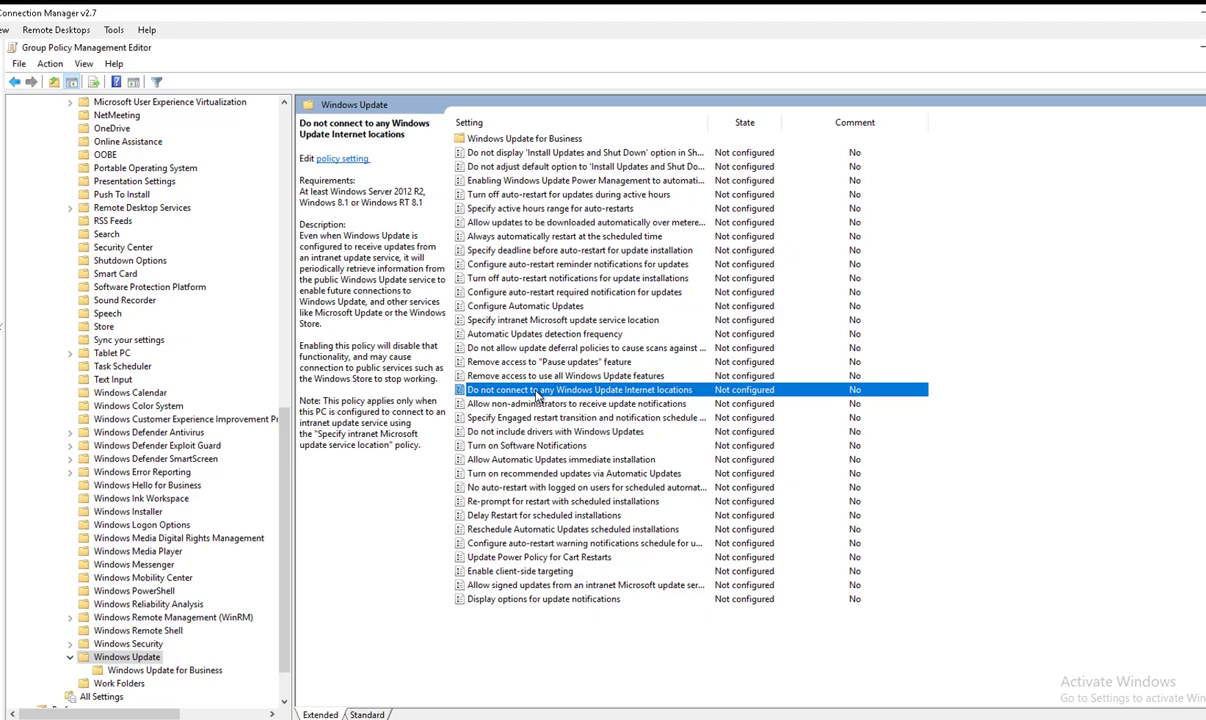
double_click(497, 386)
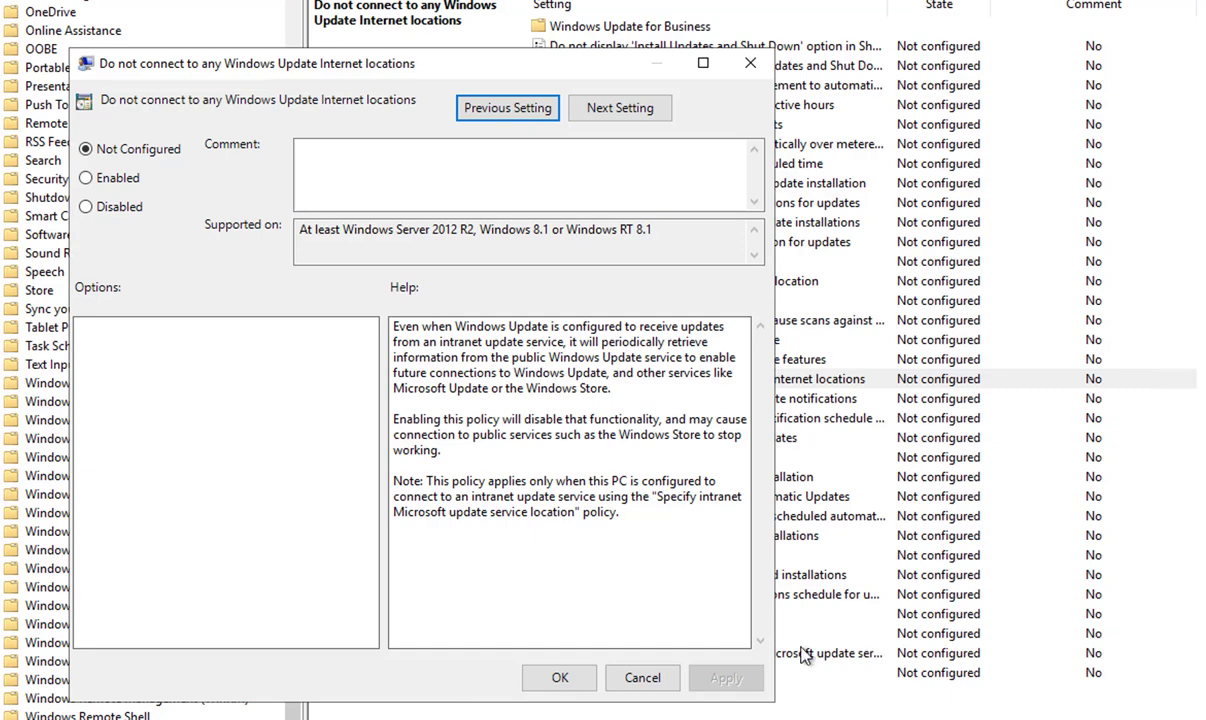
click(119, 208)
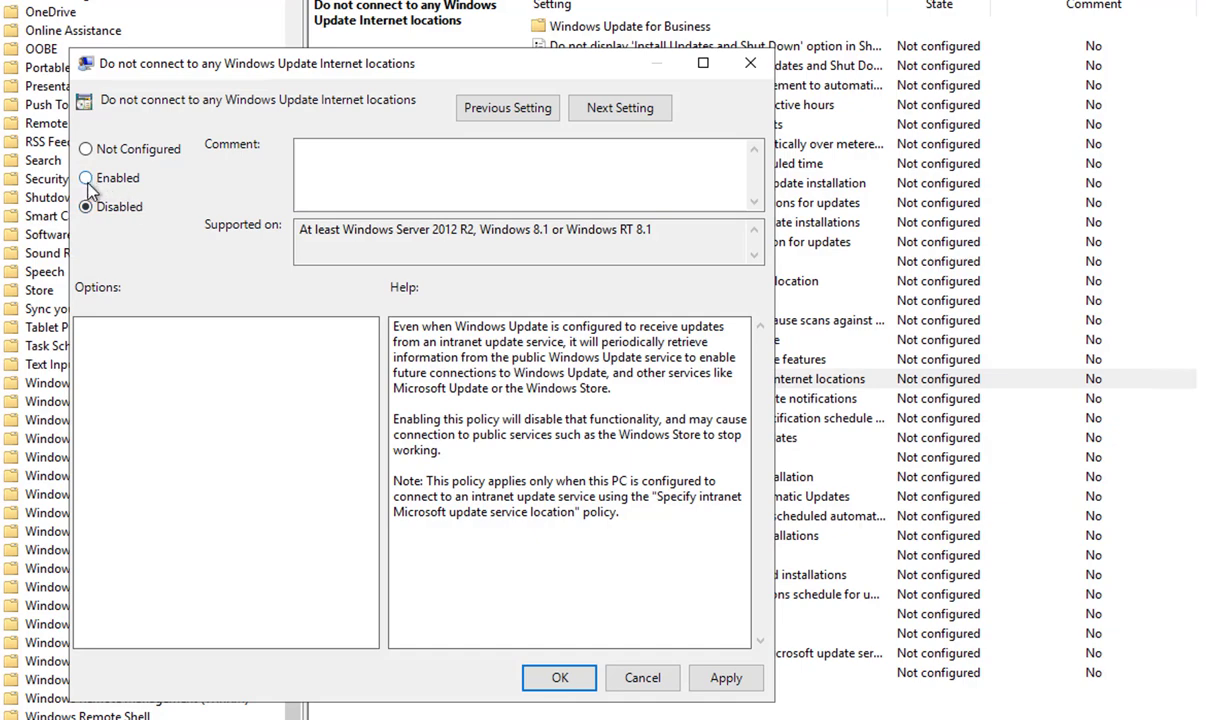
click(87, 180)
click(738, 684)
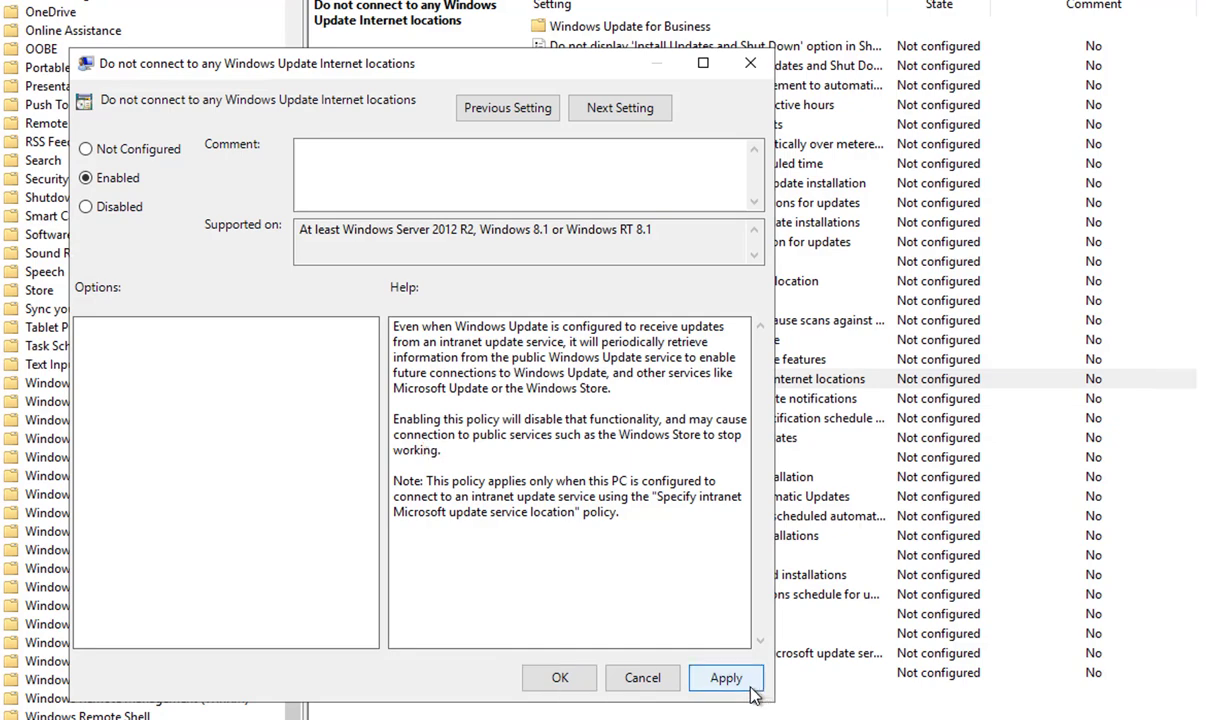
click(560, 679)
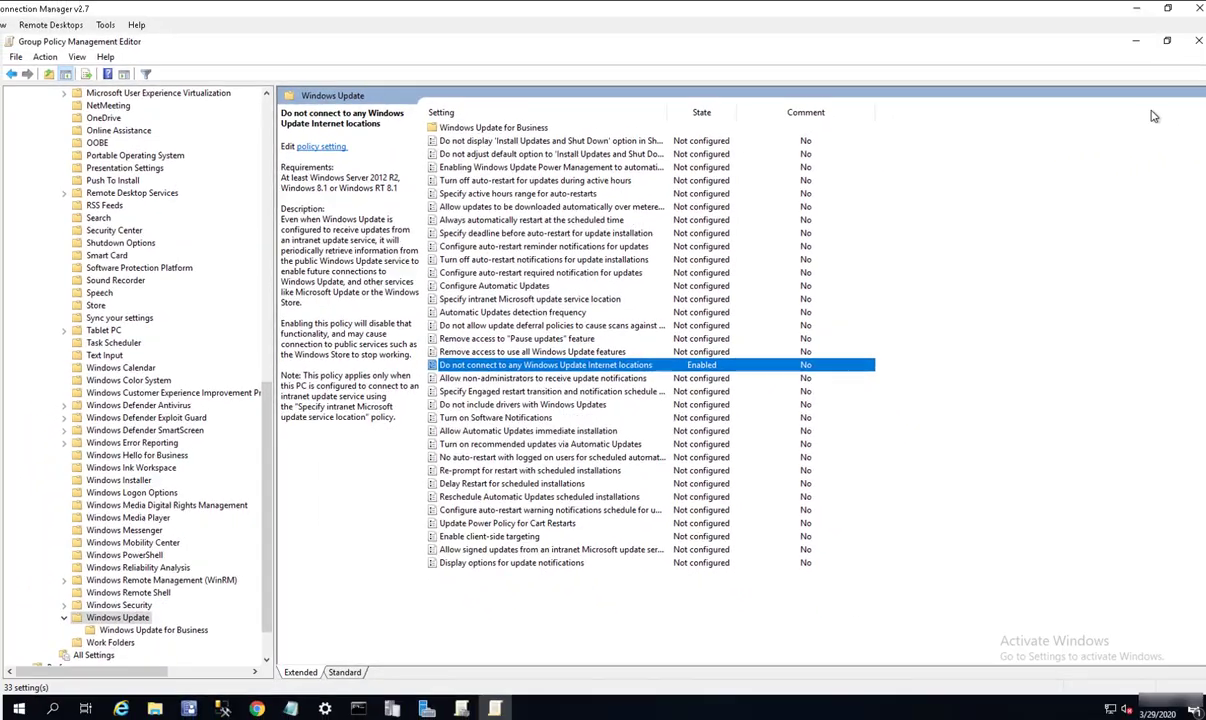
click(1133, 42)
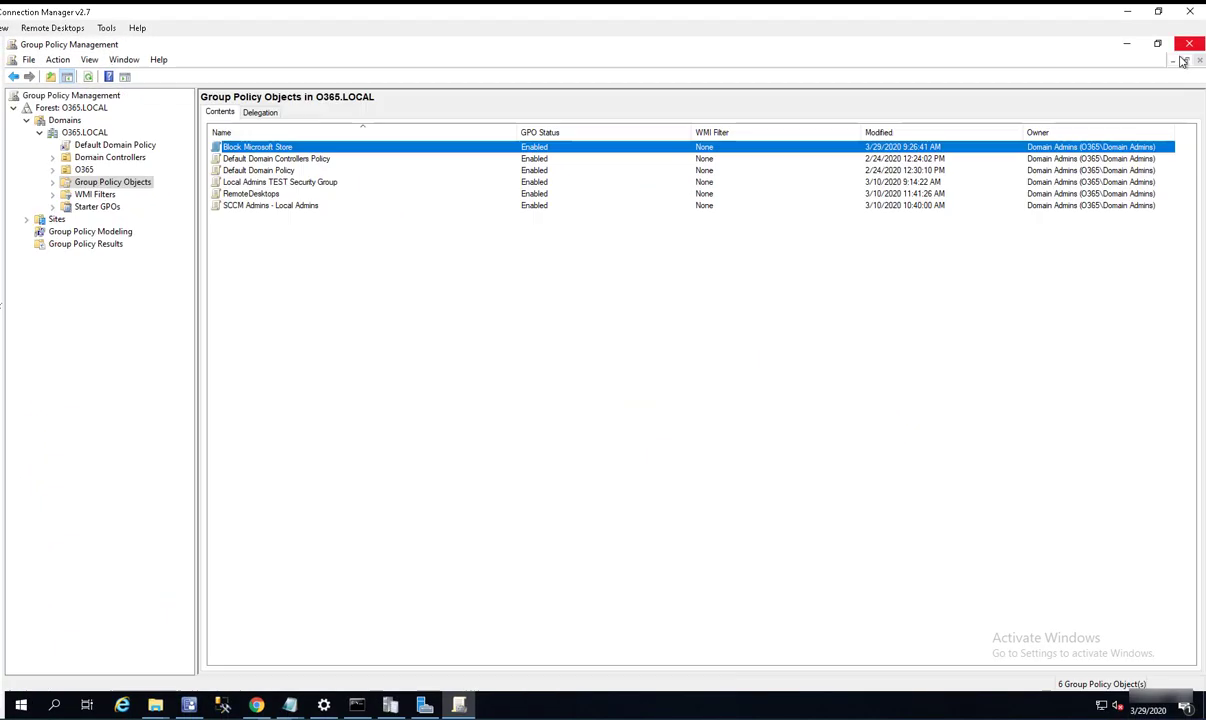
right_click(353, 151)
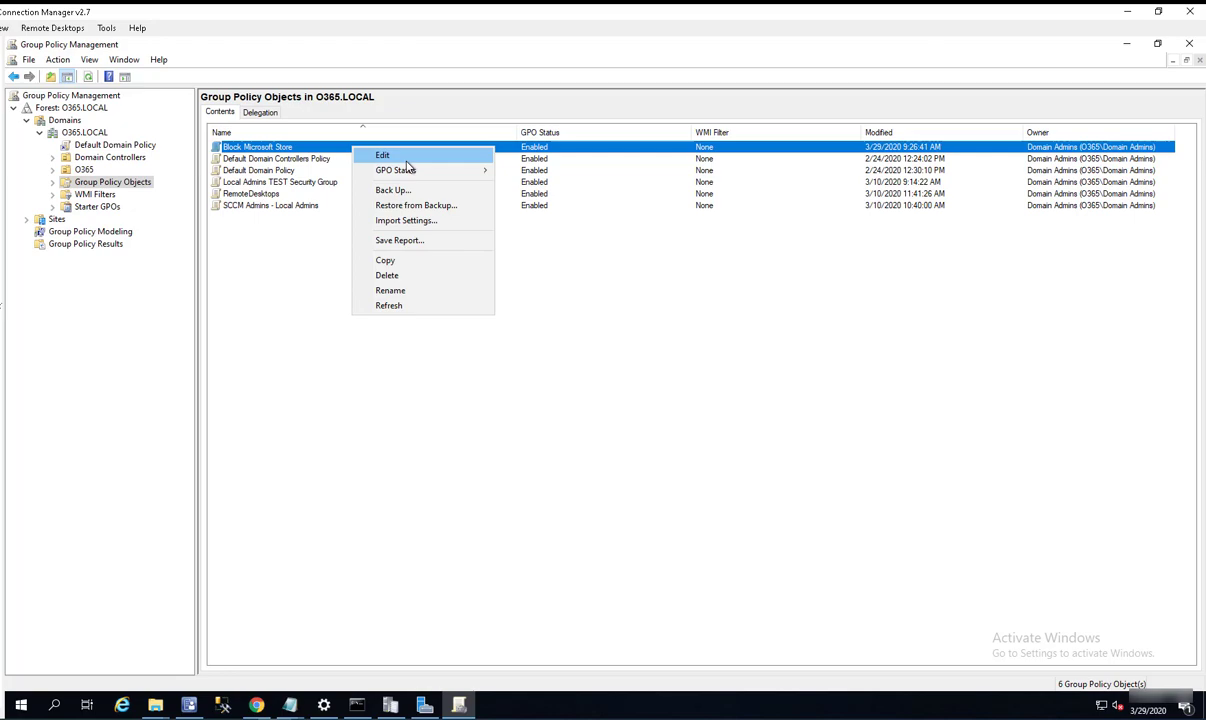
mouse_move(428, 176)
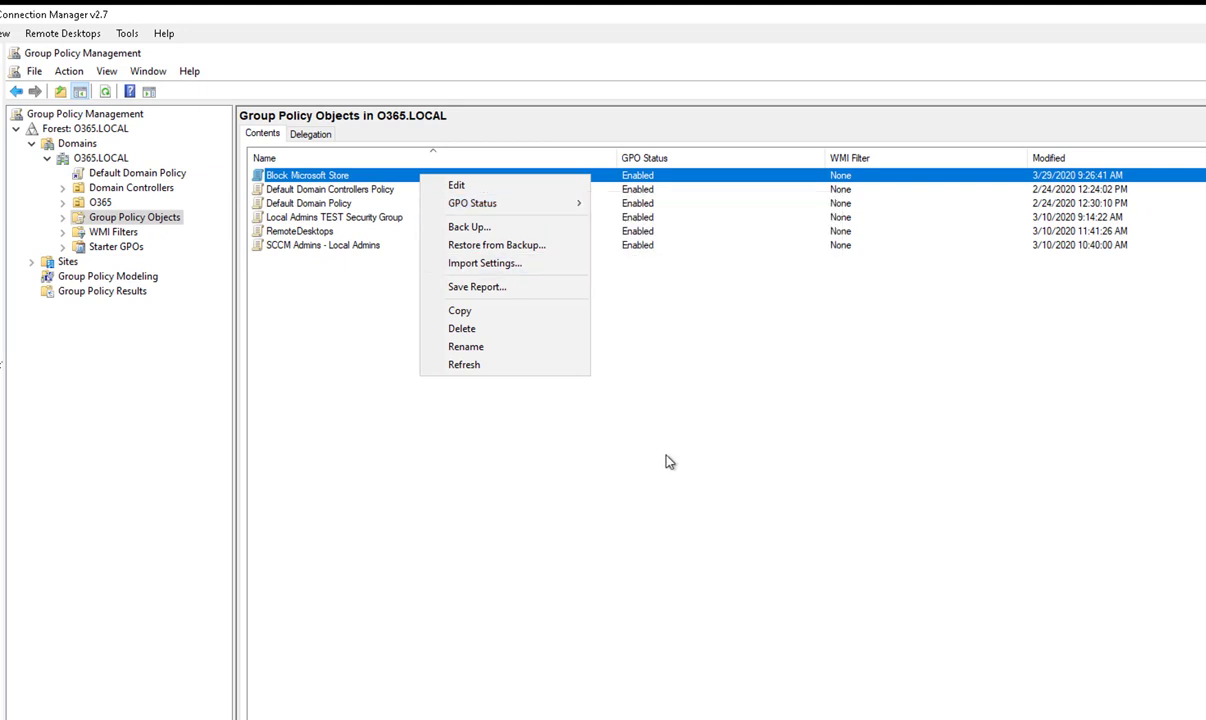
click(669, 462)
click(631, 433)
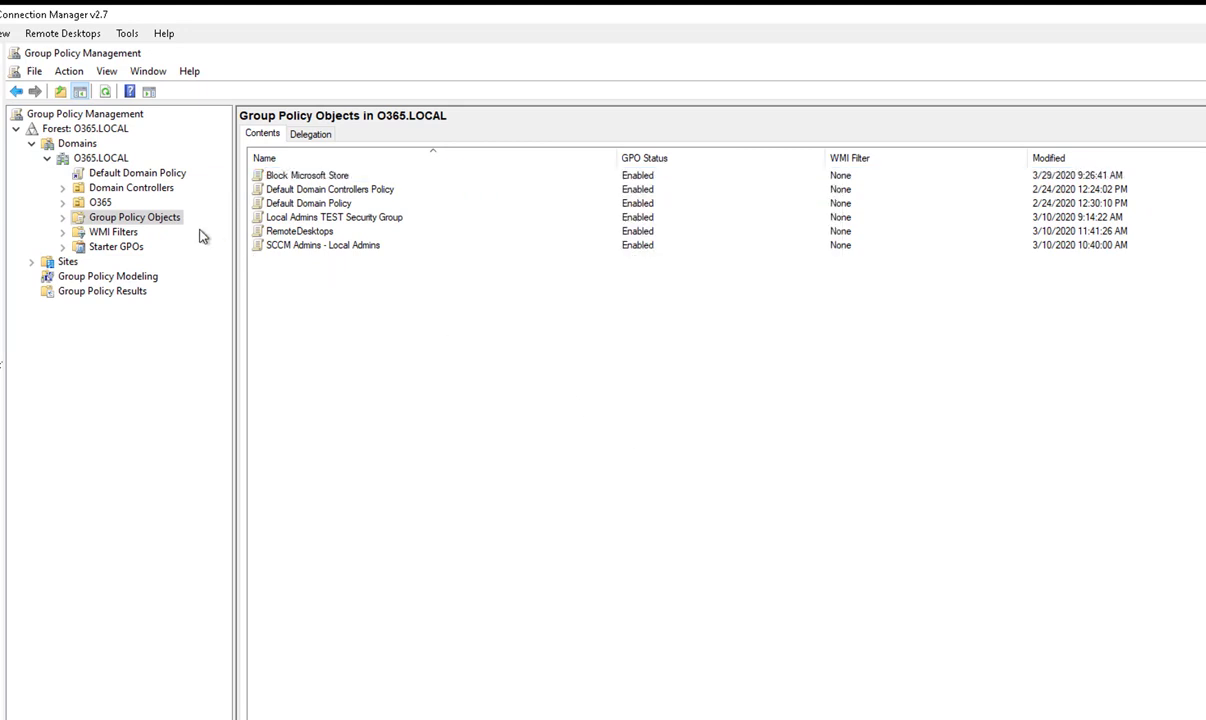
click(163, 222)
right_click(163, 222)
click(649, 383)
click(307, 175)
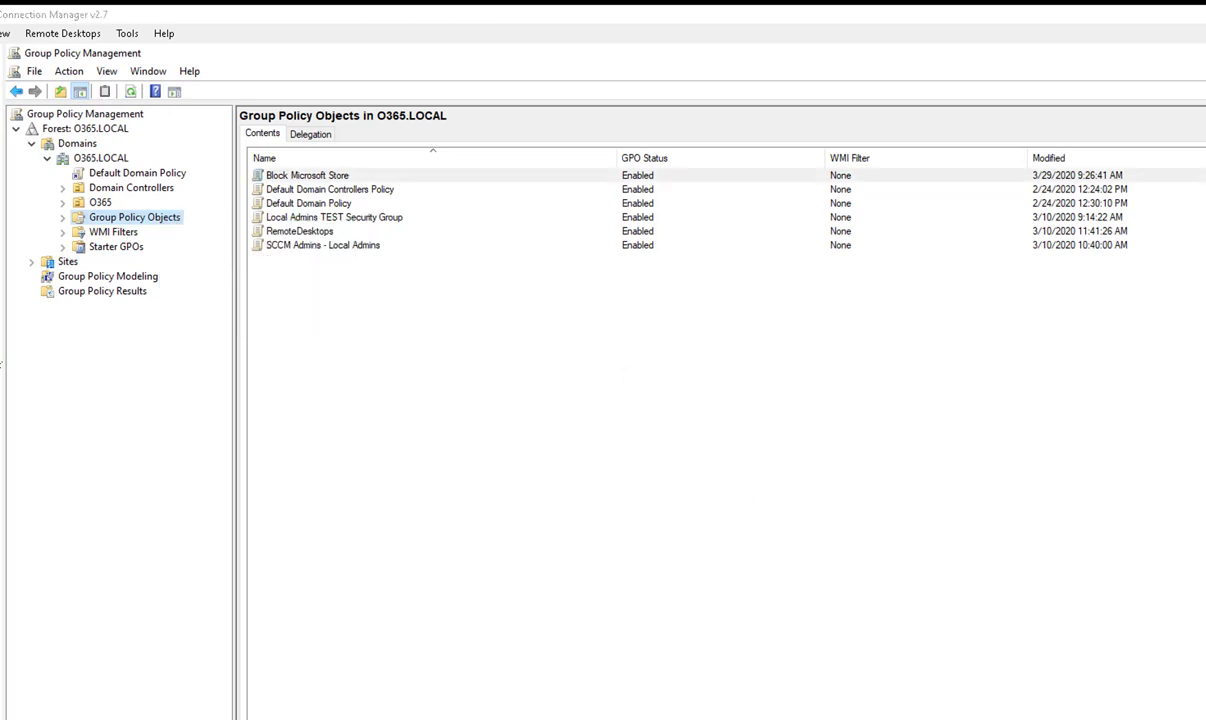
- Link the existing Block Microsoft Store GPO to the O365 organizational unit
click(100, 204)
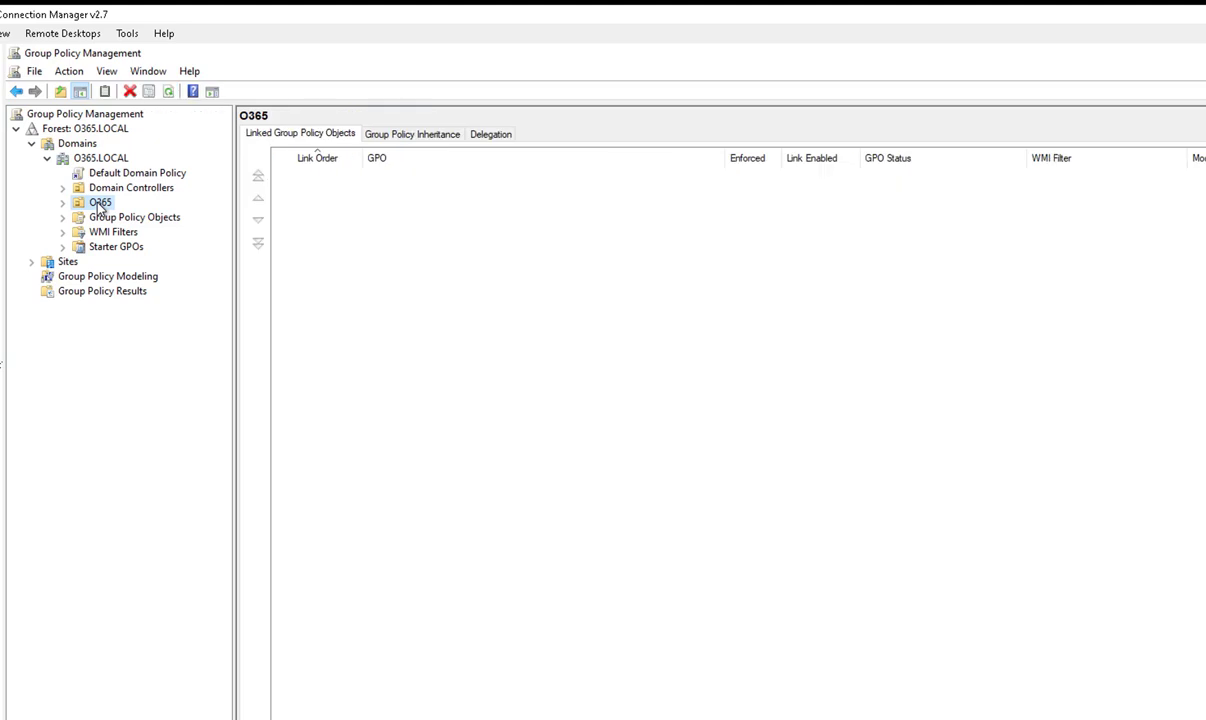
right_click(100, 206)
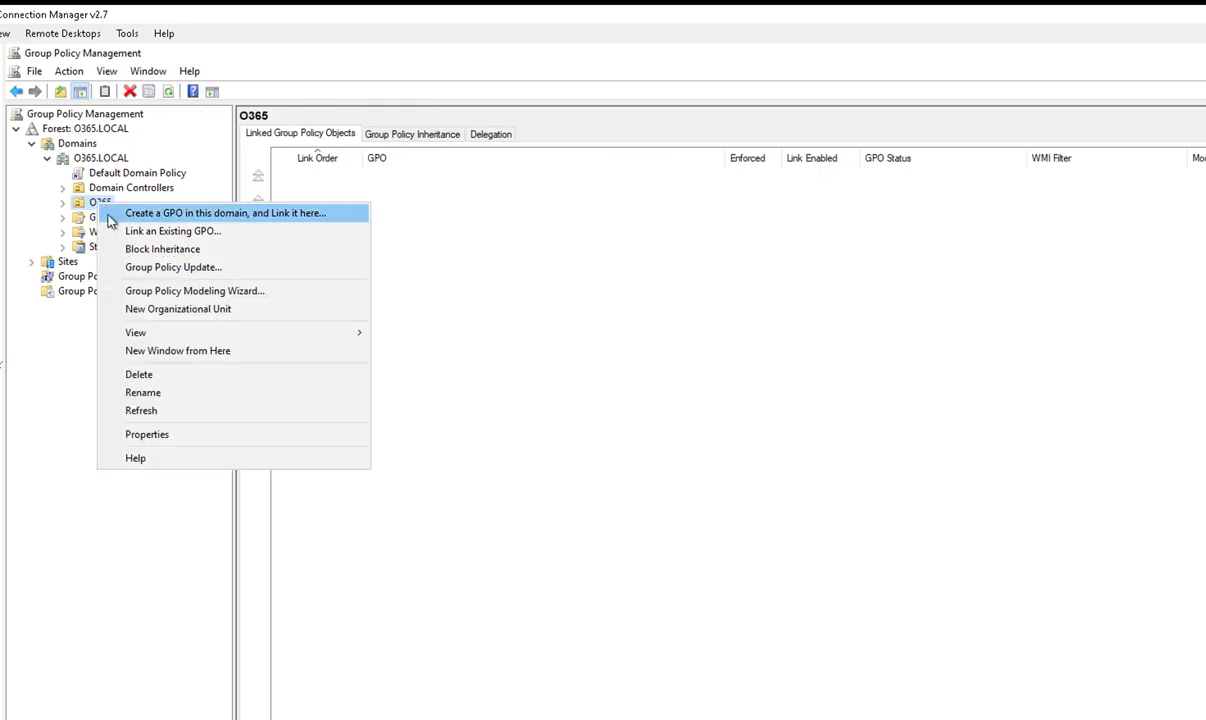
click(183, 234)
click(604, 395)
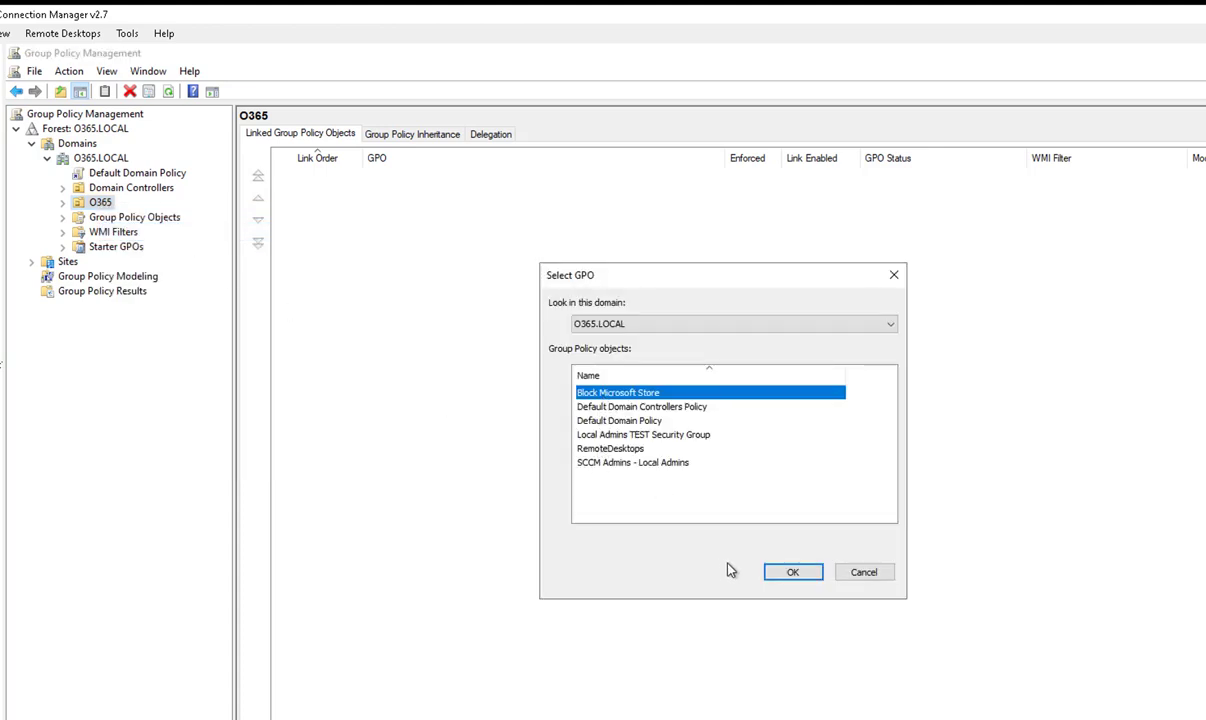
click(790, 574)
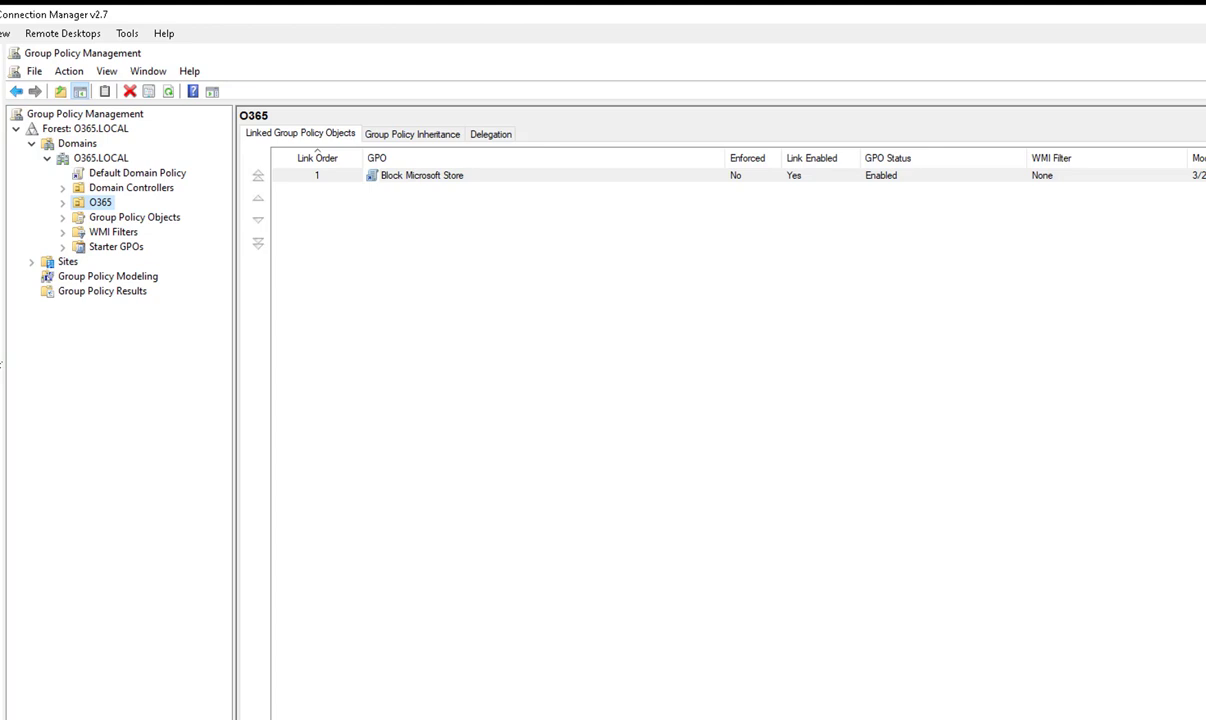